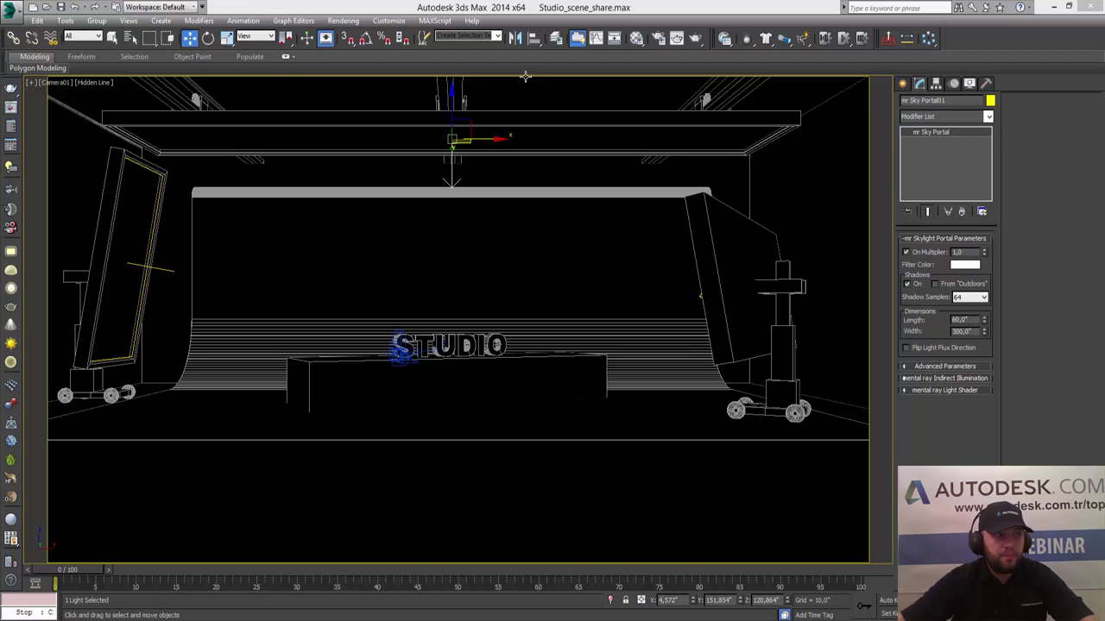
Open mental ray Render Setup, move it aside, and show Processing > Global Illumination settings
{"action": "left_click", "coordinate": [343, 20]}
{"action": "left_click", "coordinate": [363, 44]}
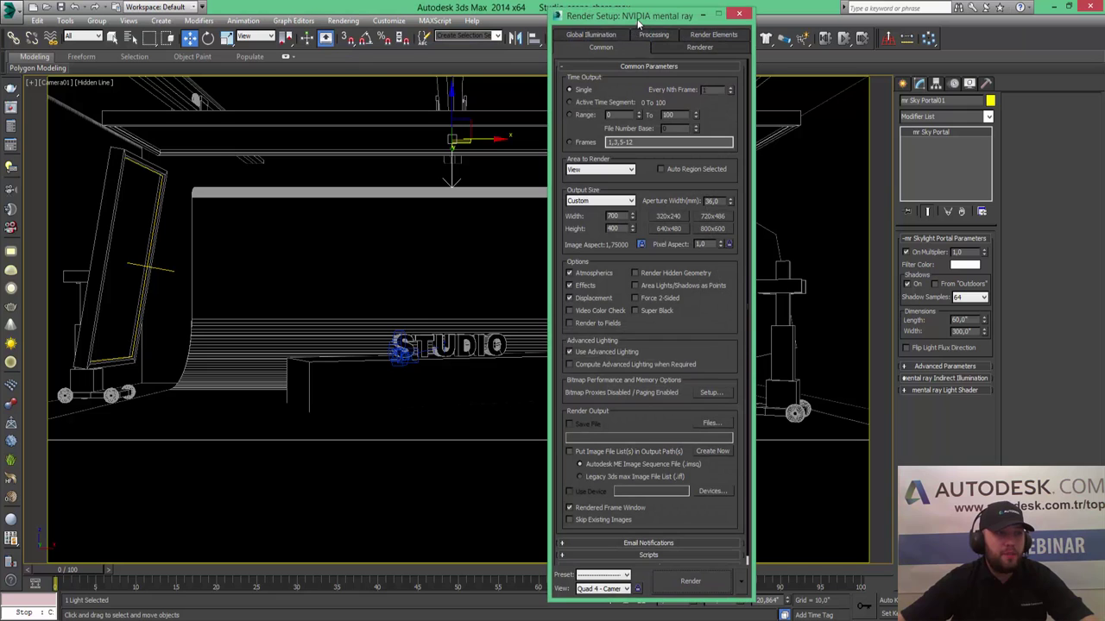
{"action": "left_click_drag", "start_coordinate": [639, 24], "coordinate": [696, 27]}
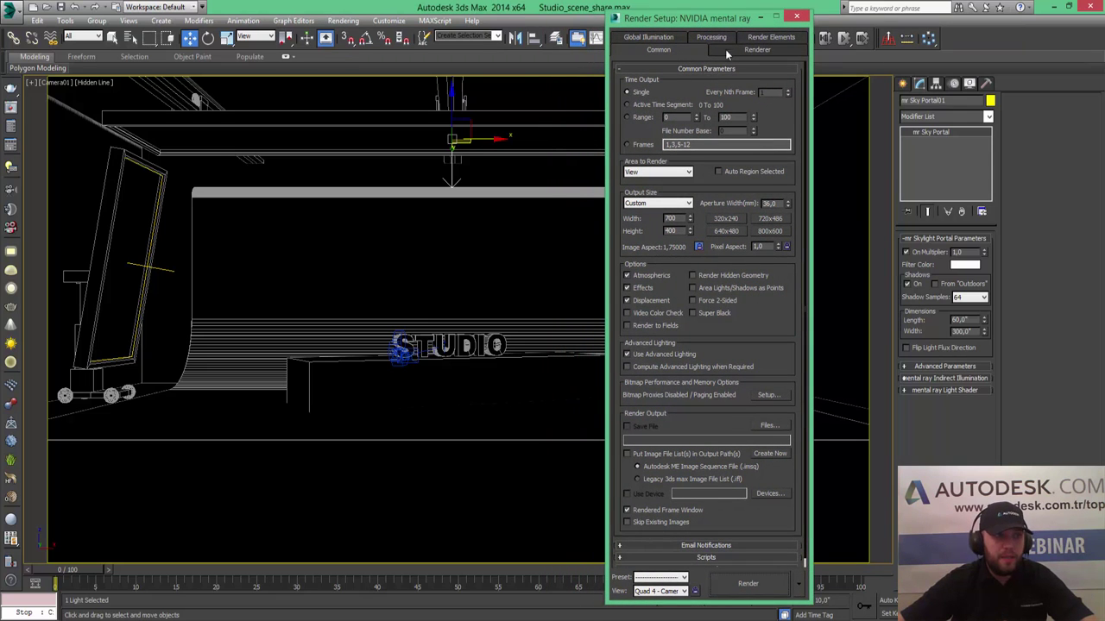
{"action": "left_click", "coordinate": [722, 36]}
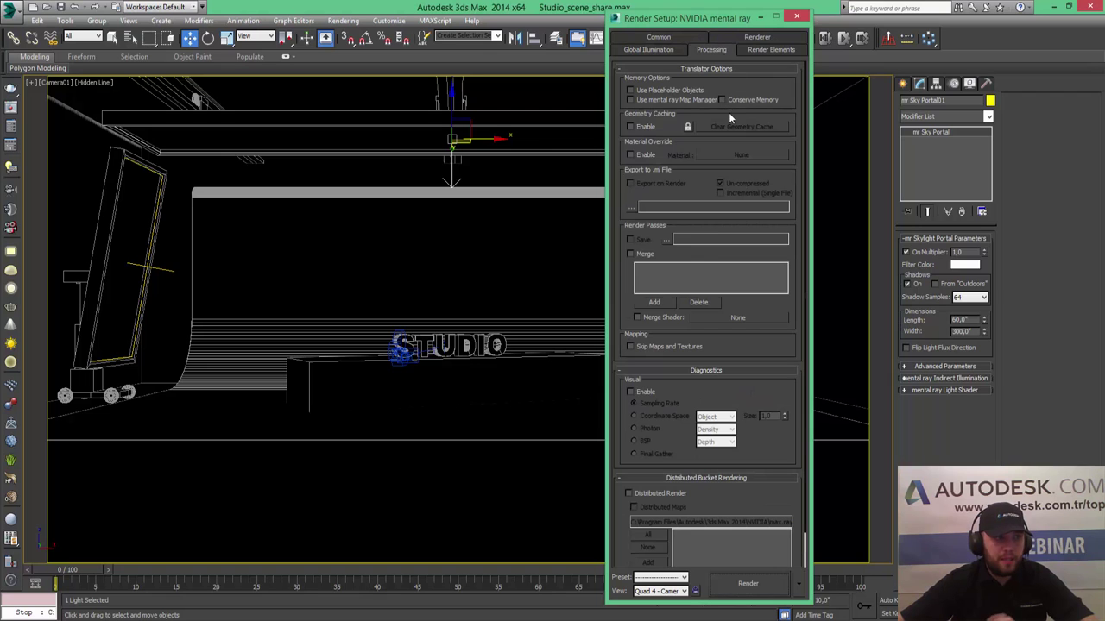
{"action": "left_click", "coordinate": [665, 50]}
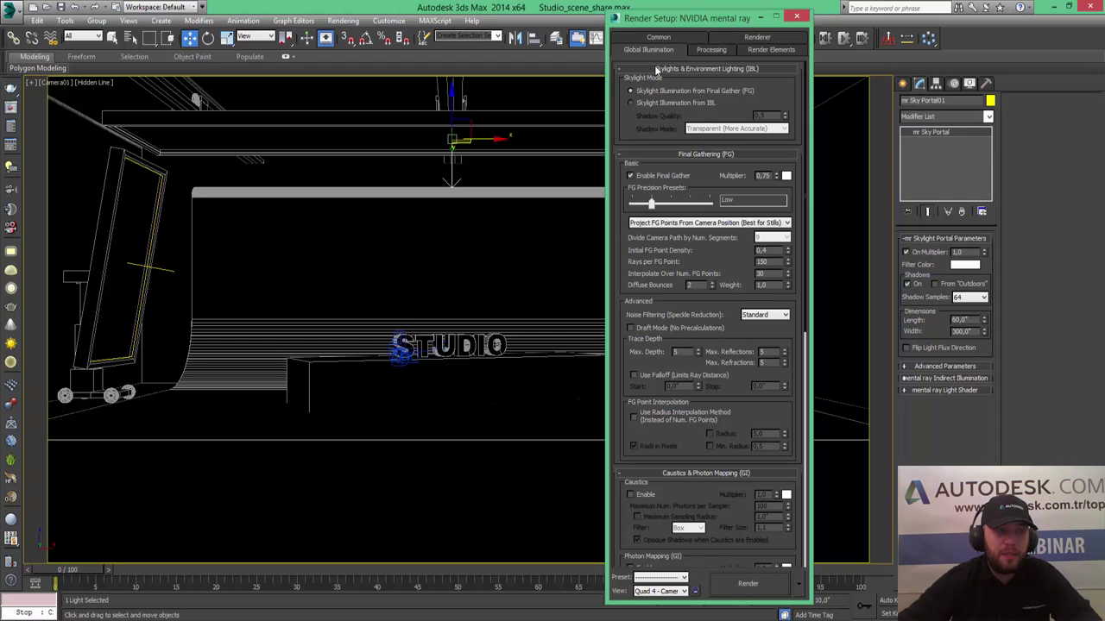
Move the FG Precision preset to Very High, then down to Draft (0.1 density, 50 rays)
{"action": "left_click_drag", "start_coordinate": [652, 206], "coordinate": [710, 215]}
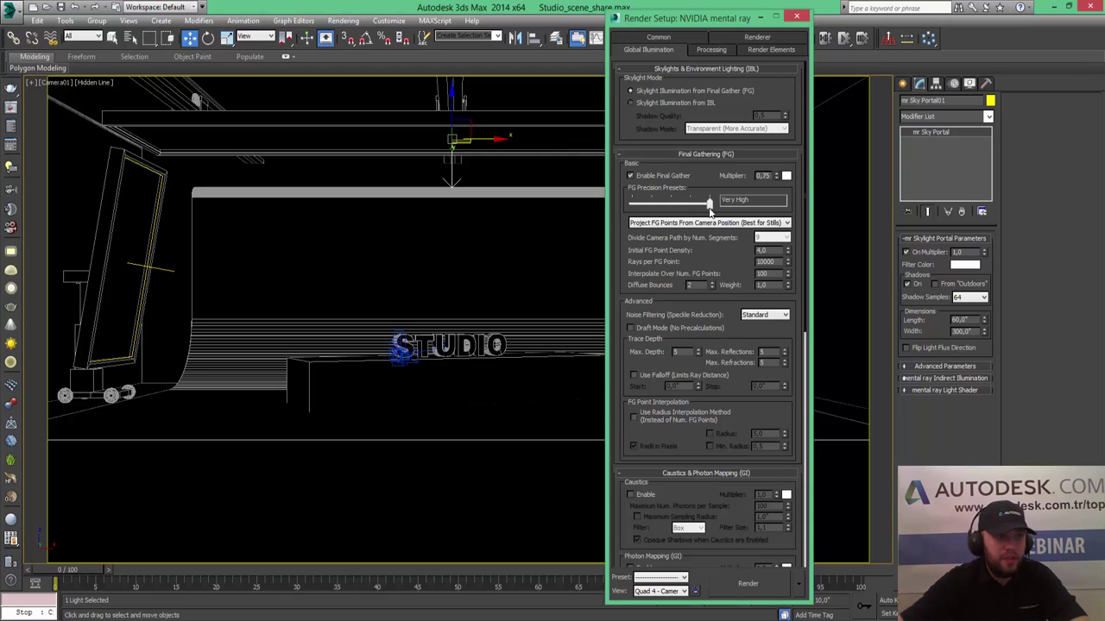
{"action": "left_click_drag", "start_coordinate": [708, 203], "coordinate": [620, 215]}
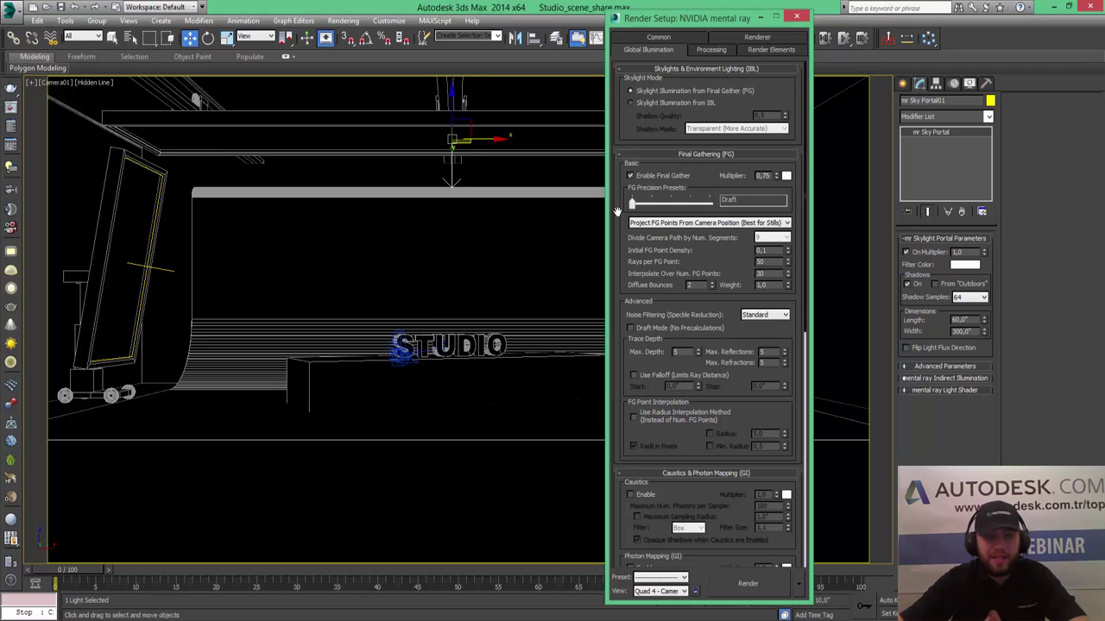
Render the Camera01 view and rearrange the progress and rendered frame windows
{"action": "left_click", "coordinate": [753, 588]}
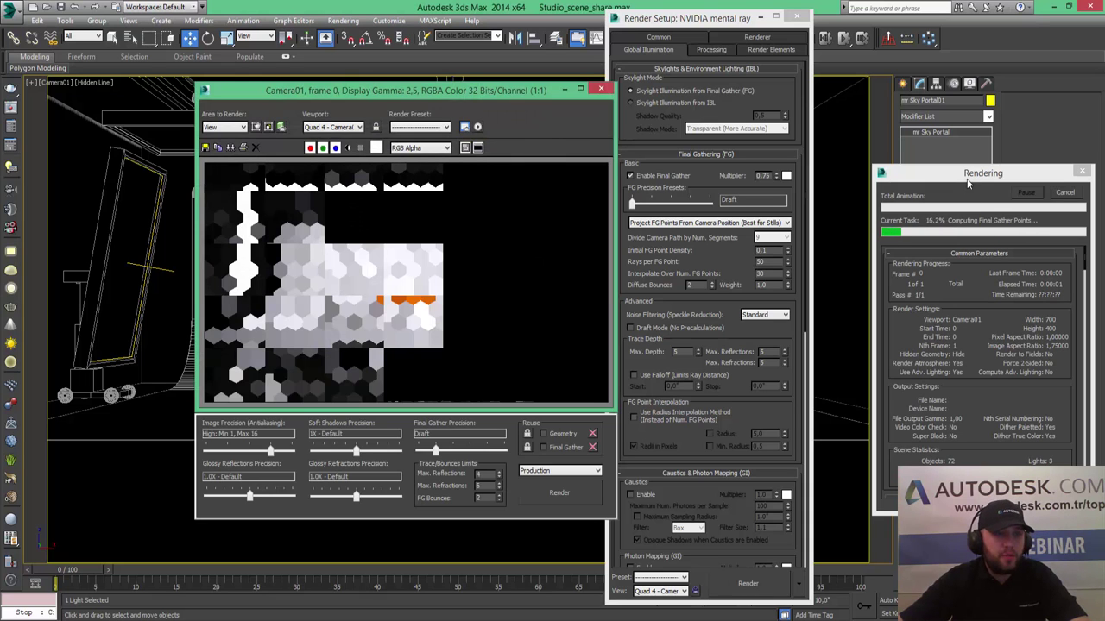
{"action": "left_click_drag", "start_coordinate": [958, 180], "coordinate": [749, 130]}
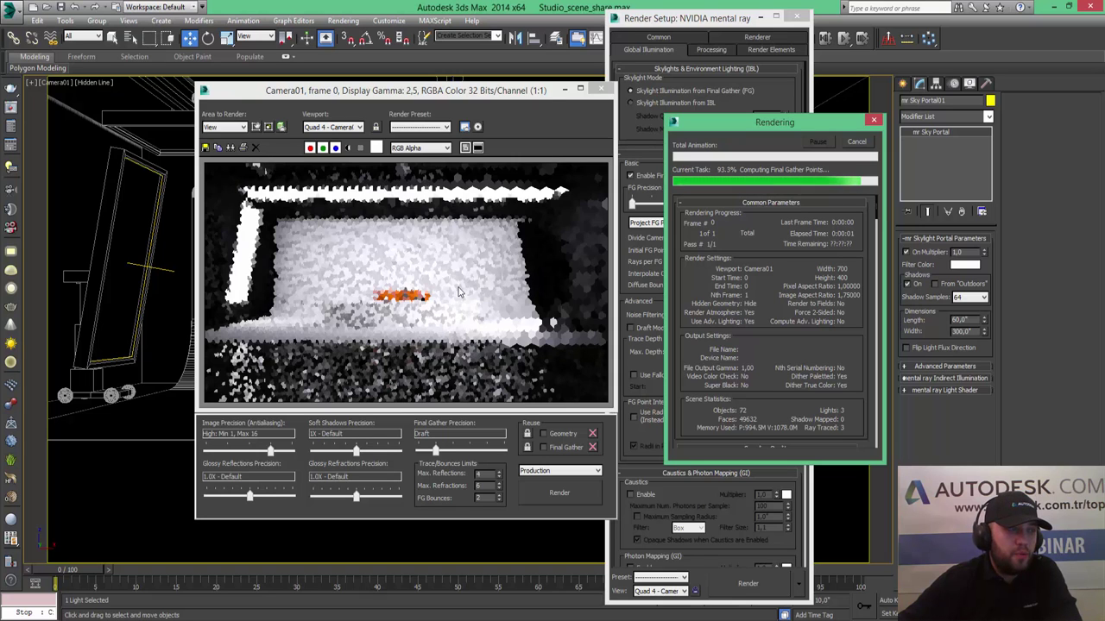
{"action": "left_click_drag", "start_coordinate": [513, 91], "coordinate": [454, 98]}
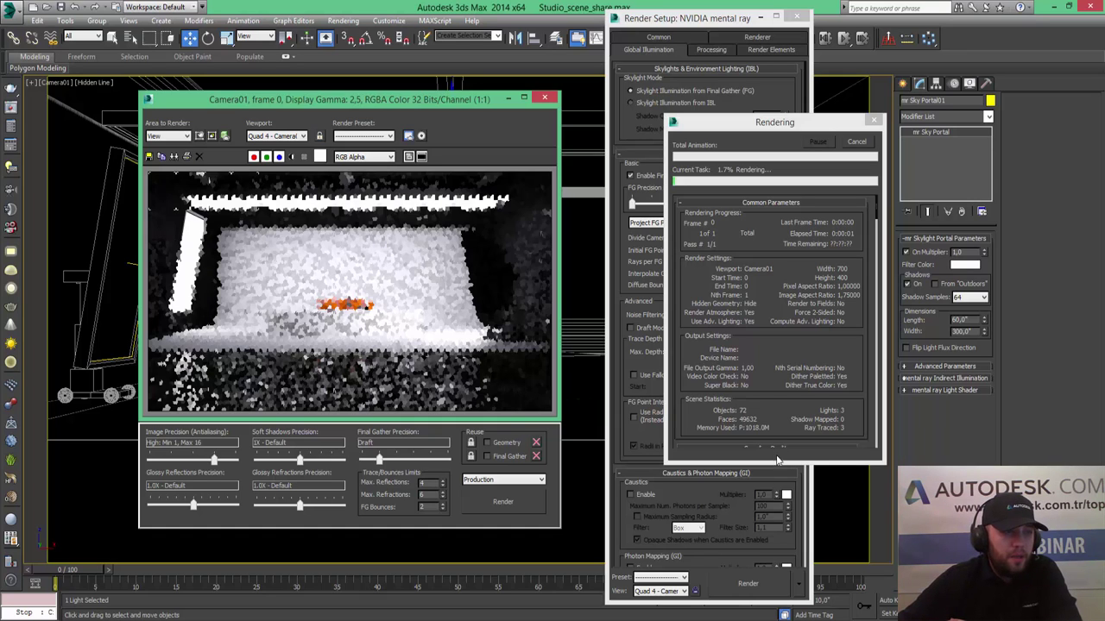
Enlarge the Rendering progress window and scroll its parameters to Sampling Quality
{"action": "left_click_drag", "start_coordinate": [779, 463], "coordinate": [774, 533]}
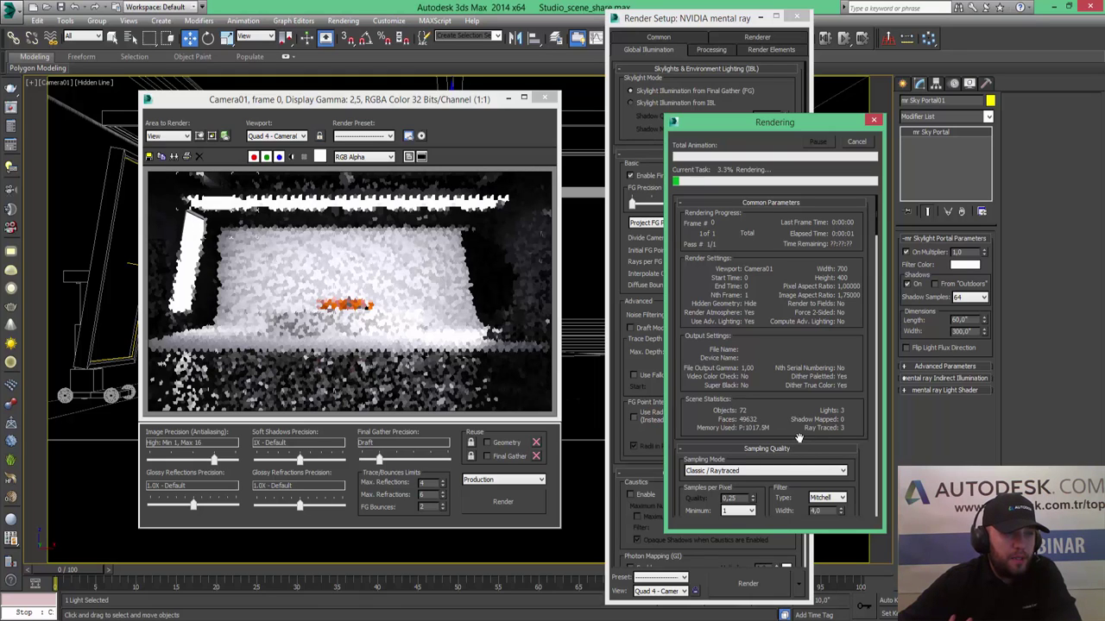
{"action": "left_click_drag", "start_coordinate": [792, 369], "coordinate": [795, 261]}
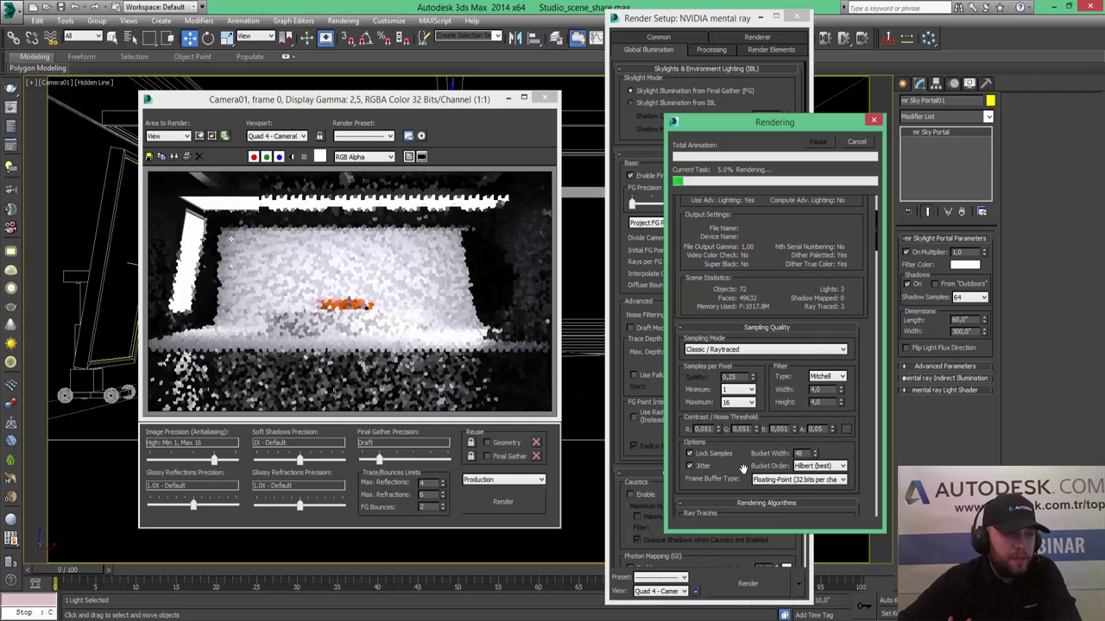
{"action": "mouse_move", "coordinate": [738, 477]}
{"action": "left_mouse_down"}
{"action": "mouse_move", "coordinate": [729, 474]}
{"action": "mouse_move", "coordinate": [720, 498]}
{"action": "left_mouse_up"}
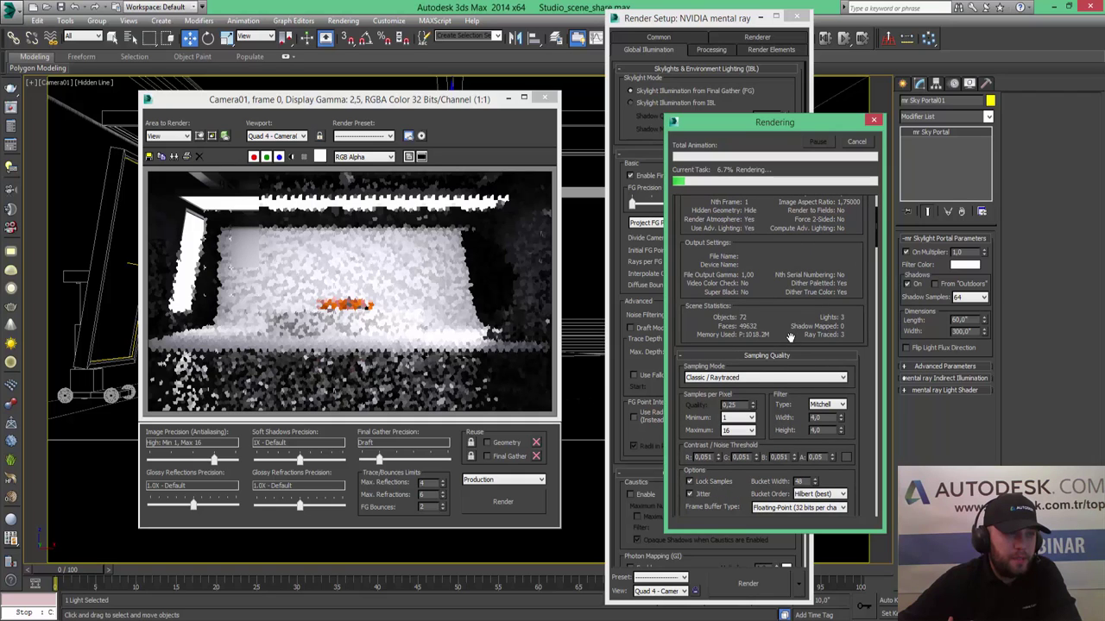
{"action": "left_click_drag", "start_coordinate": [792, 324], "coordinate": [780, 361]}
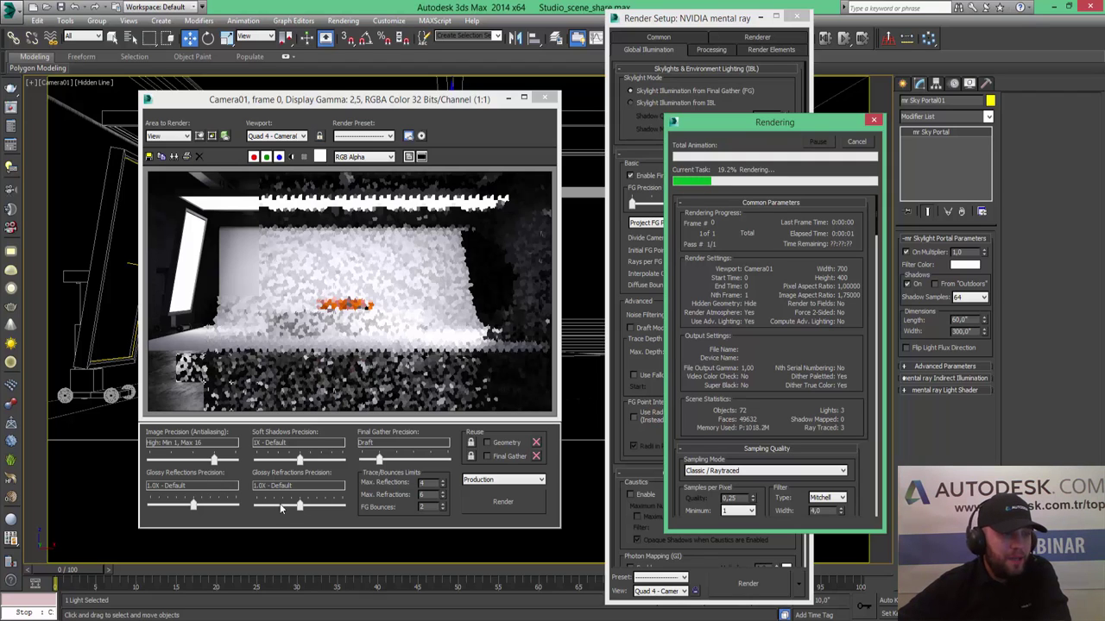
Cancel the render and set Image Precision (Antialiasing) to Low: Min 1/16, Max 1
{"action": "left_click", "coordinate": [860, 143]}
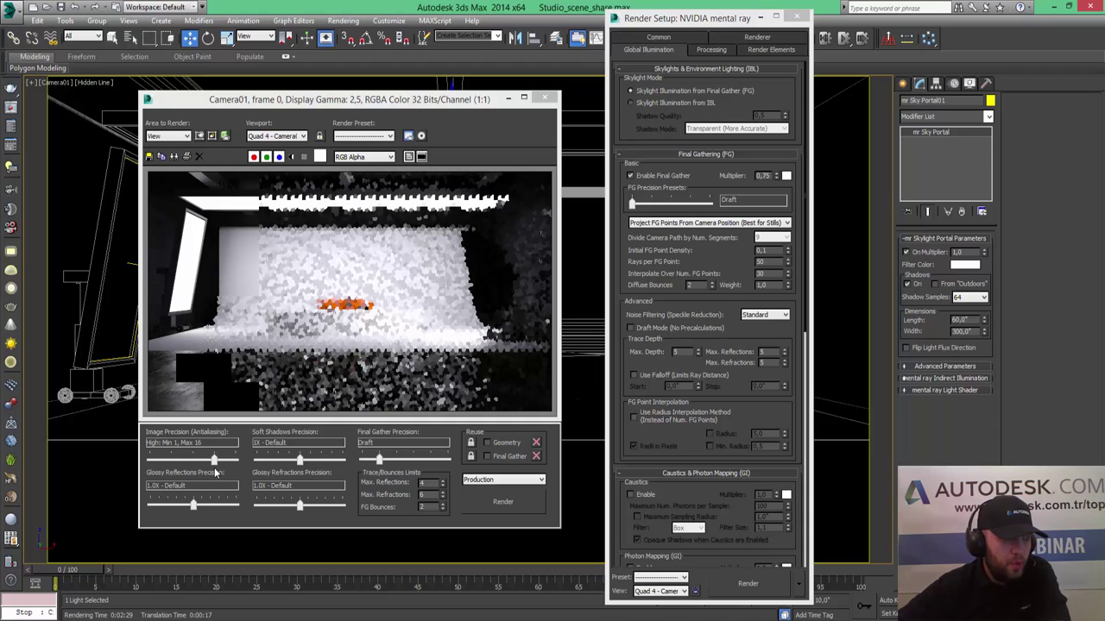
{"action": "left_click_drag", "start_coordinate": [208, 459], "coordinate": [172, 461]}
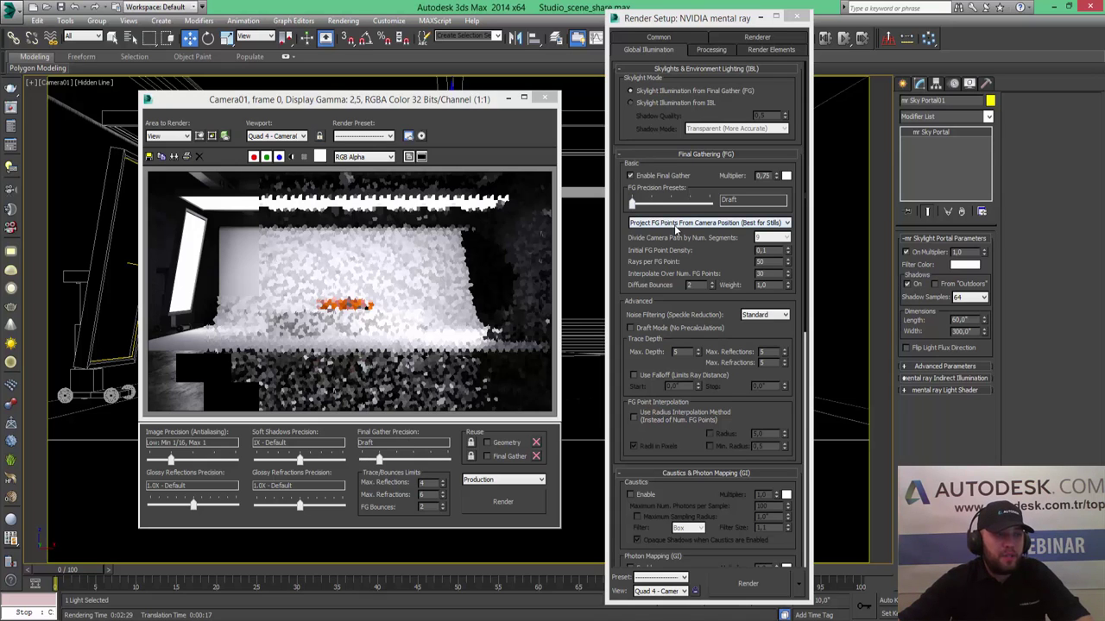
{"action": "left_click", "coordinate": [710, 52]}
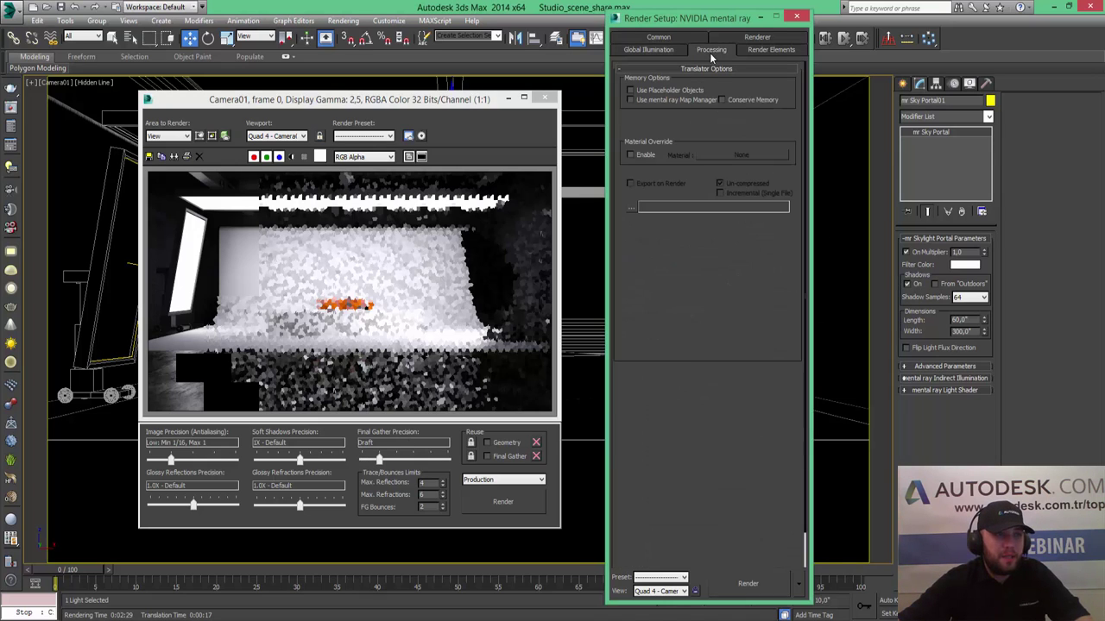
{"action": "left_click", "coordinate": [649, 50]}
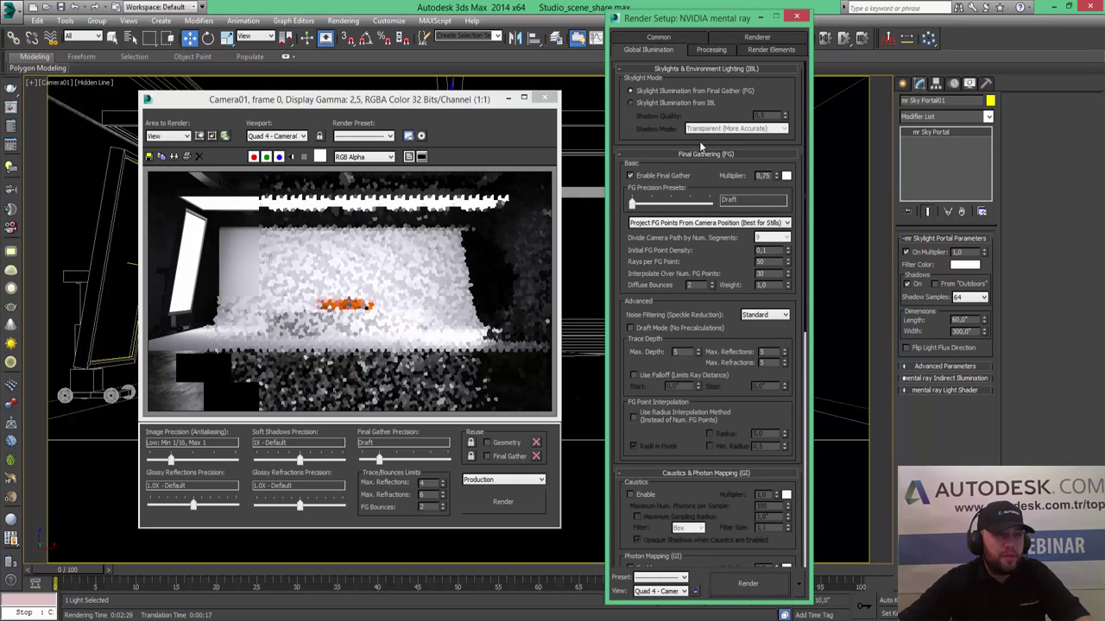
{"action": "scroll", "coordinate": [633, 273], "scroll_direction": "down", "scroll_amount": 3}
{"action": "scroll", "coordinate": [699, 349], "scroll_direction": "down", "scroll_amount": 2}
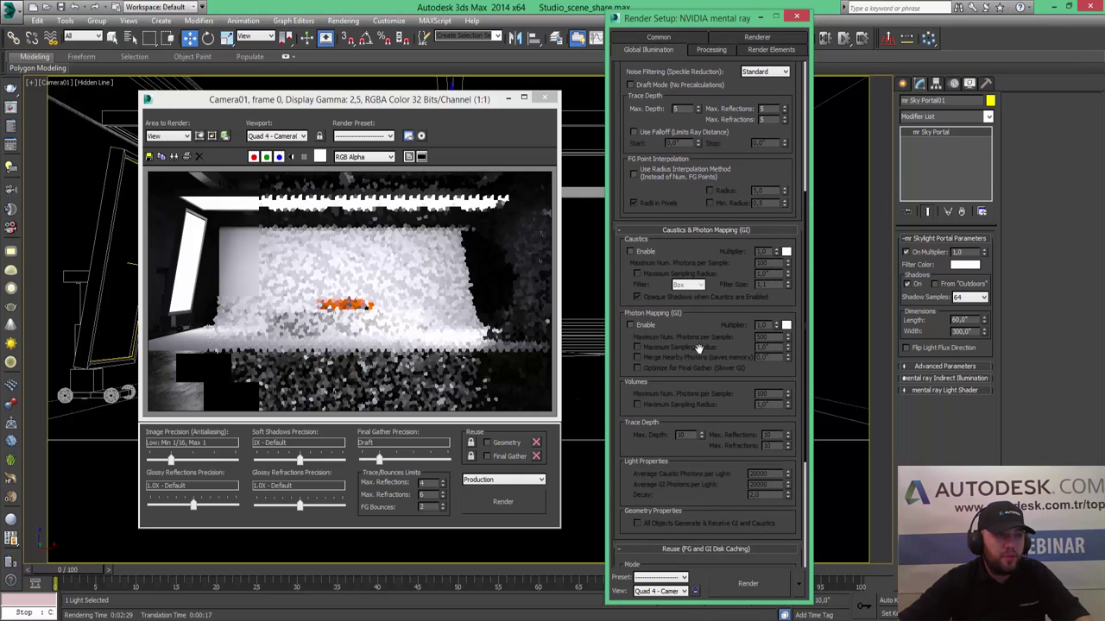
{"action": "scroll", "coordinate": [705, 348], "scroll_direction": "down", "scroll_amount": 1}
{"action": "mouse_move", "coordinate": [705, 347]}
{"action": "left_mouse_down"}
{"action": "mouse_move", "coordinate": [715, 155]}
{"action": "mouse_move", "coordinate": [669, 395]}
{"action": "left_mouse_up"}
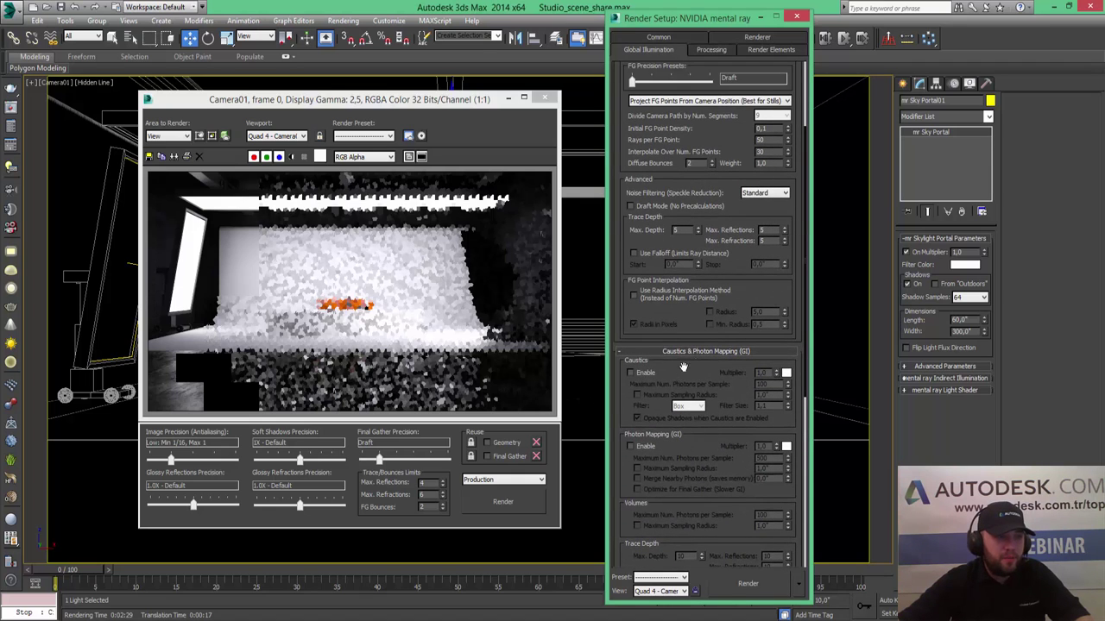
{"action": "scroll", "coordinate": [691, 466], "scroll_direction": "down", "scroll_amount": 3}
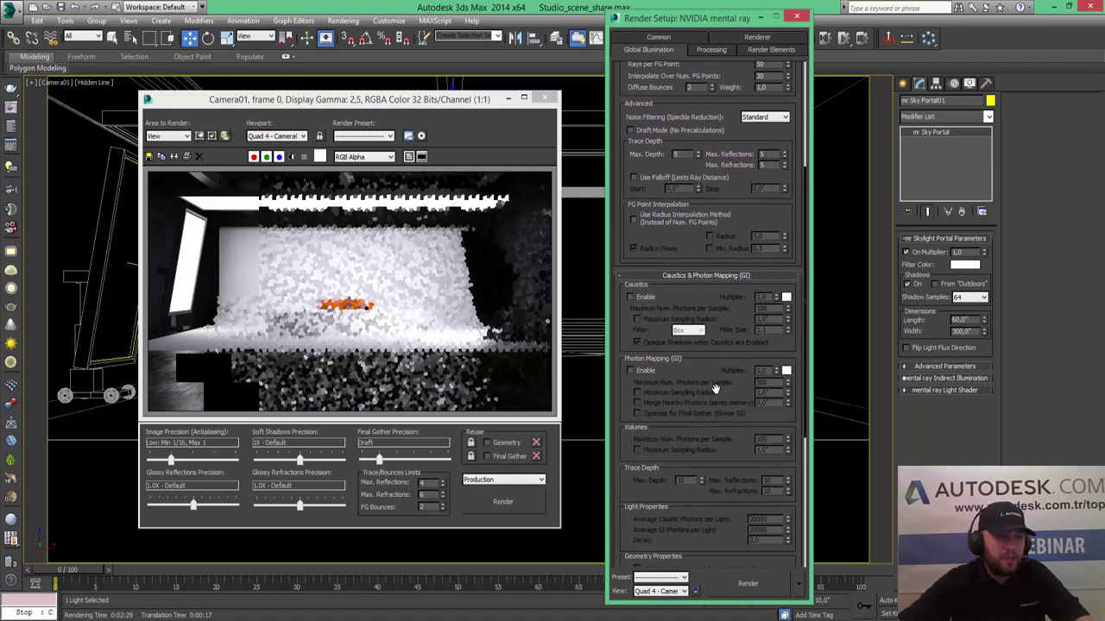
{"action": "scroll", "coordinate": [684, 486], "scroll_direction": "down", "scroll_amount": 2}
{"action": "scroll", "coordinate": [673, 449], "scroll_direction": "down", "scroll_amount": 2}
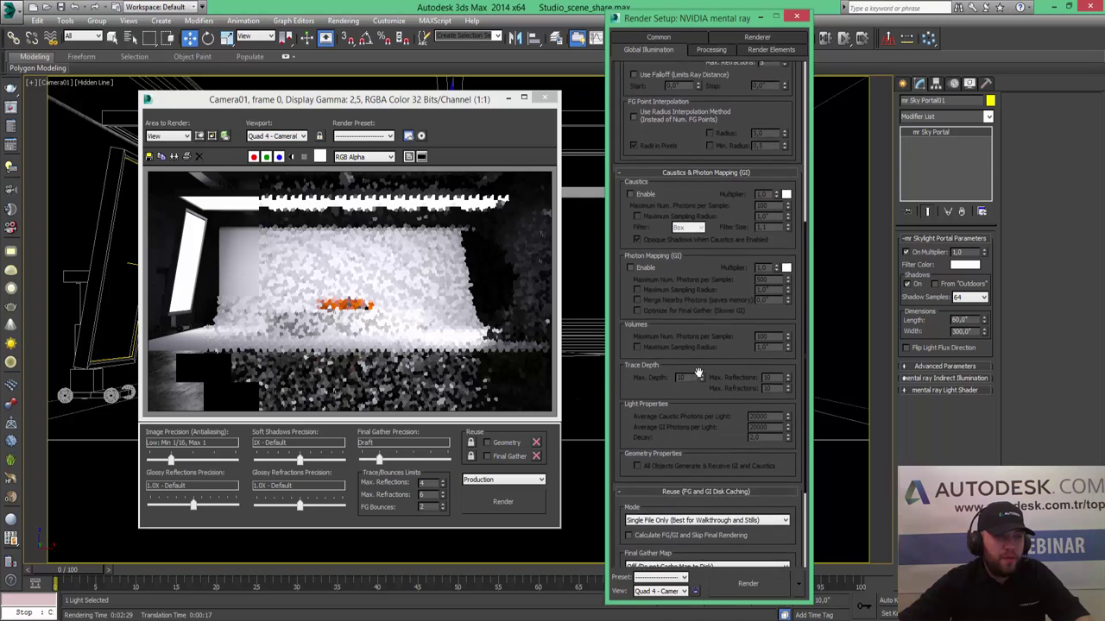
{"action": "scroll", "coordinate": [664, 414], "scroll_direction": "down", "scroll_amount": 1}
{"action": "scroll", "coordinate": [703, 389], "scroll_direction": "up", "scroll_amount": 1}
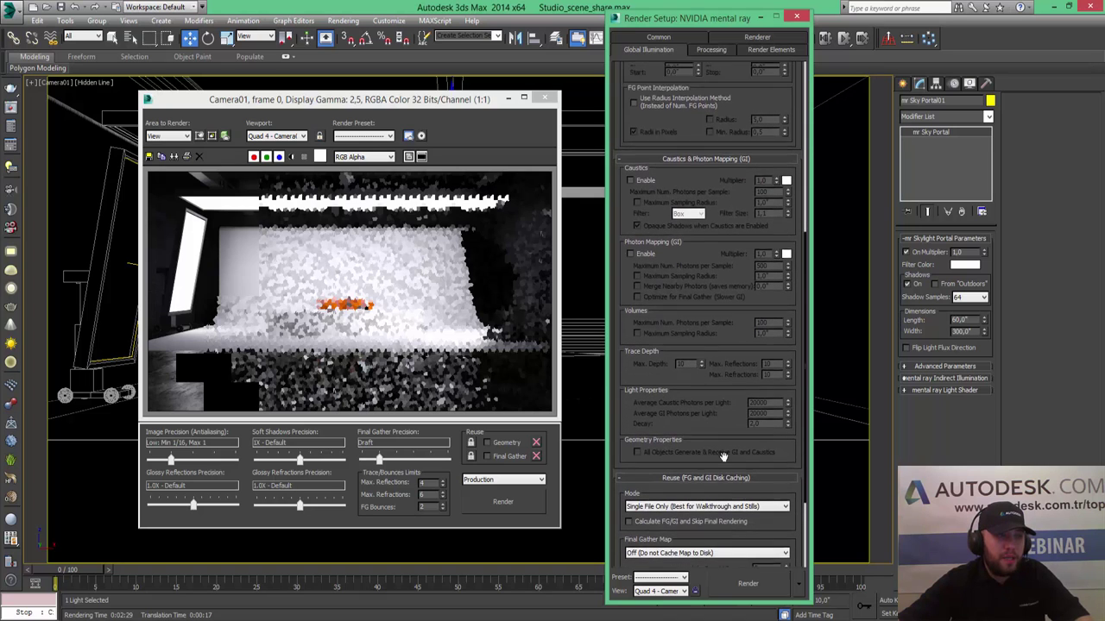
{"action": "scroll", "coordinate": [699, 362], "scroll_direction": "up", "scroll_amount": 4}
{"action": "scroll", "coordinate": [695, 337], "scroll_direction": "up", "scroll_amount": 3}
{"action": "scroll", "coordinate": [691, 315], "scroll_direction": "up", "scroll_amount": 3}
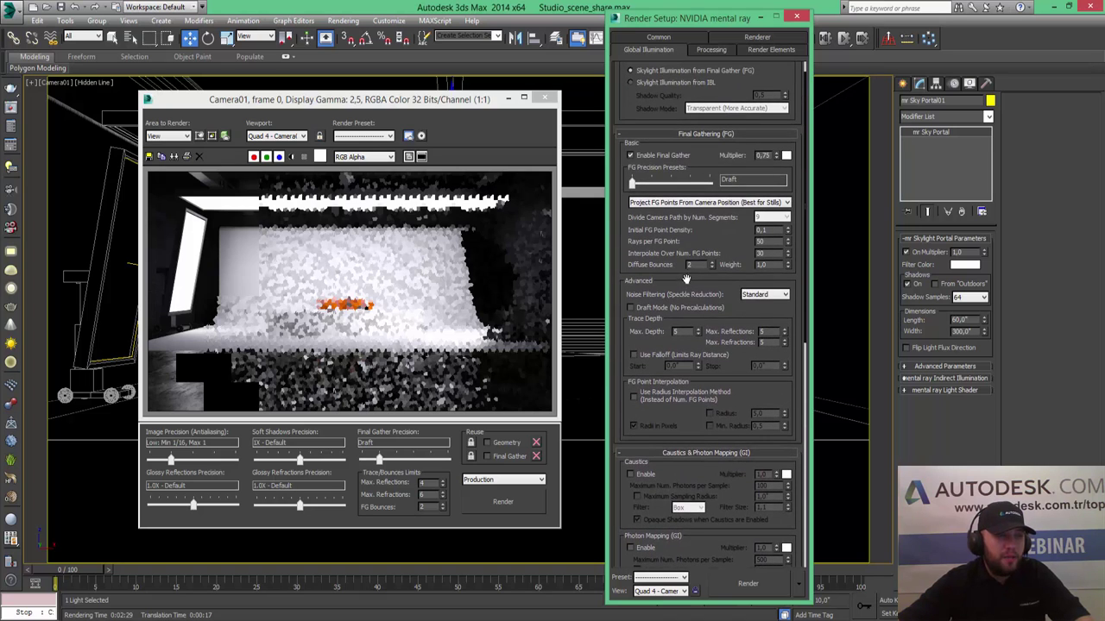
{"action": "scroll", "coordinate": [686, 279], "scroll_direction": "up", "scroll_amount": 1}
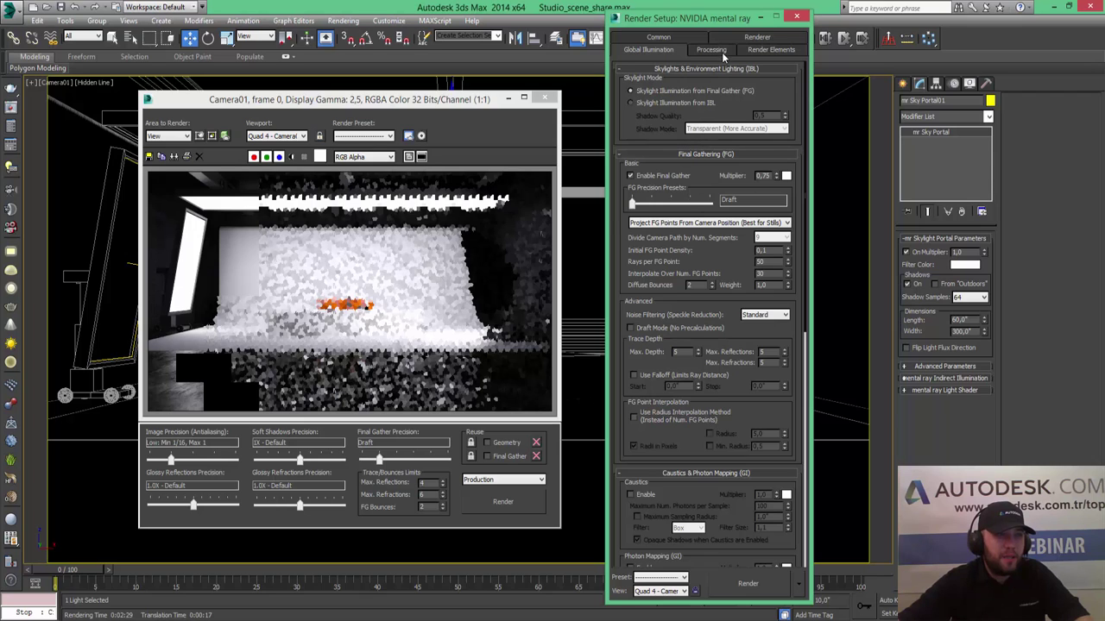
On the Renderer tab, set maximum and minimum samples per pixel to 1024
{"action": "left_click", "coordinate": [759, 39]}
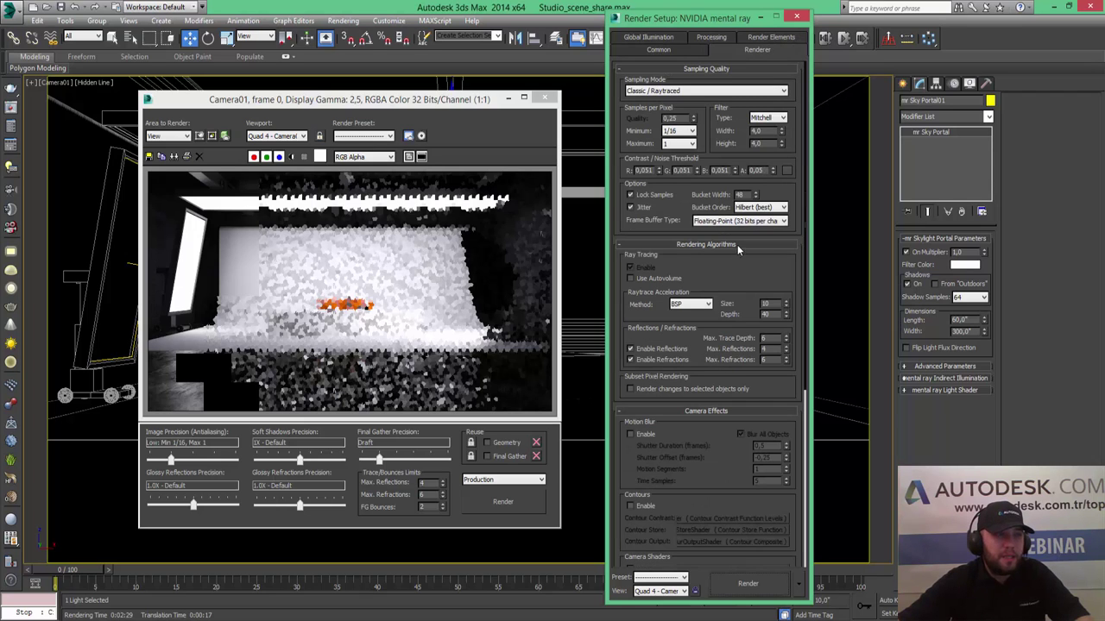
{"action": "left_click", "coordinate": [686, 147]}
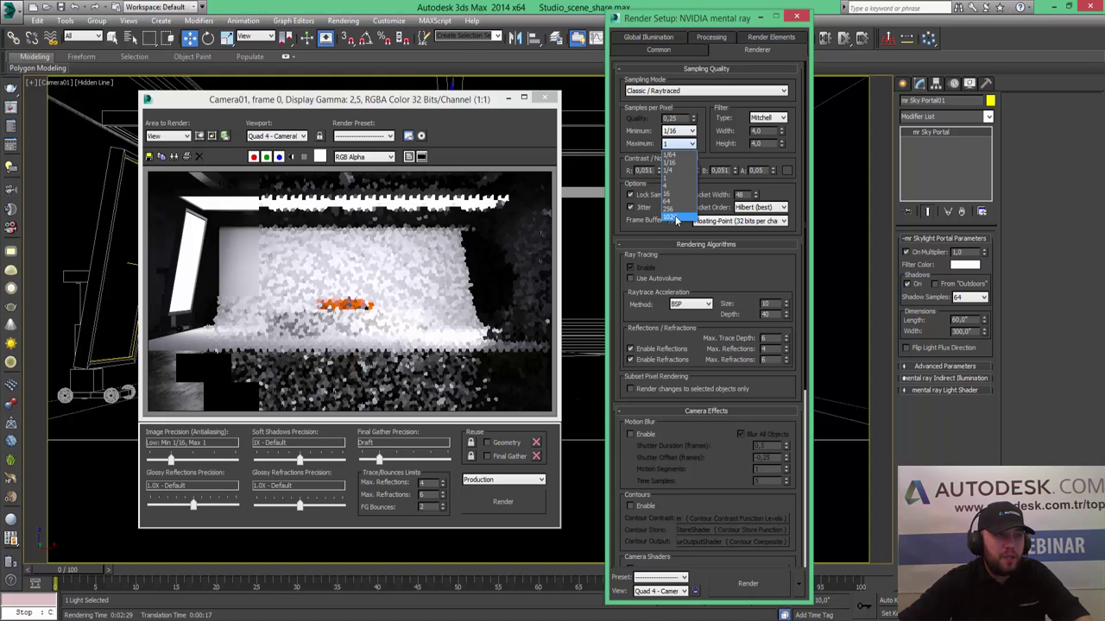
{"action": "left_click", "coordinate": [677, 218]}
{"action": "left_click", "coordinate": [691, 130]}
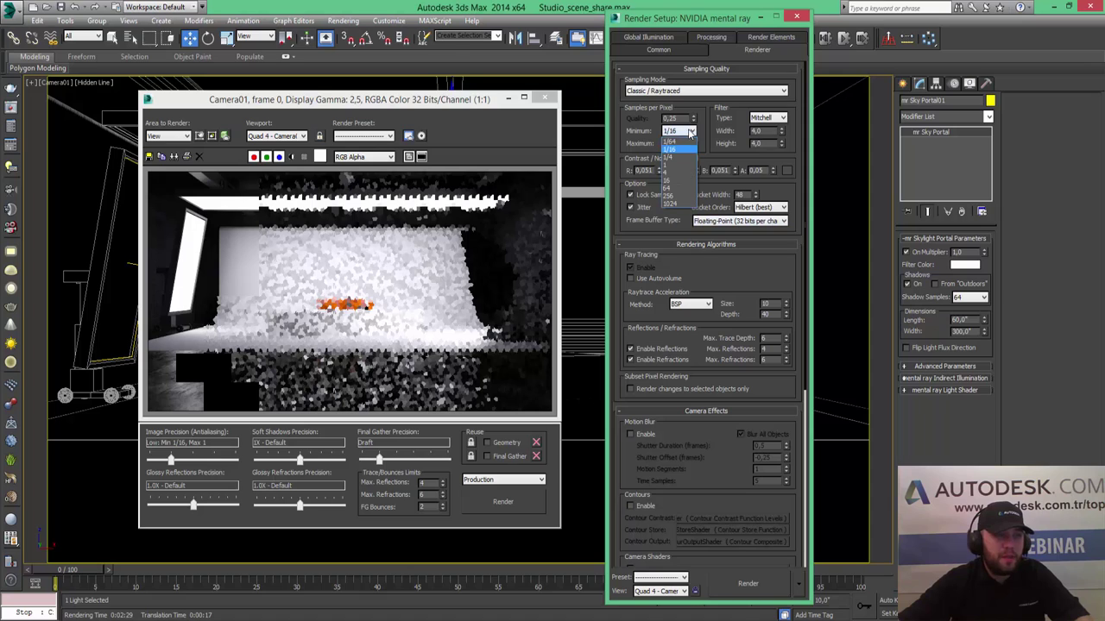
{"action": "left_click", "coordinate": [678, 203]}
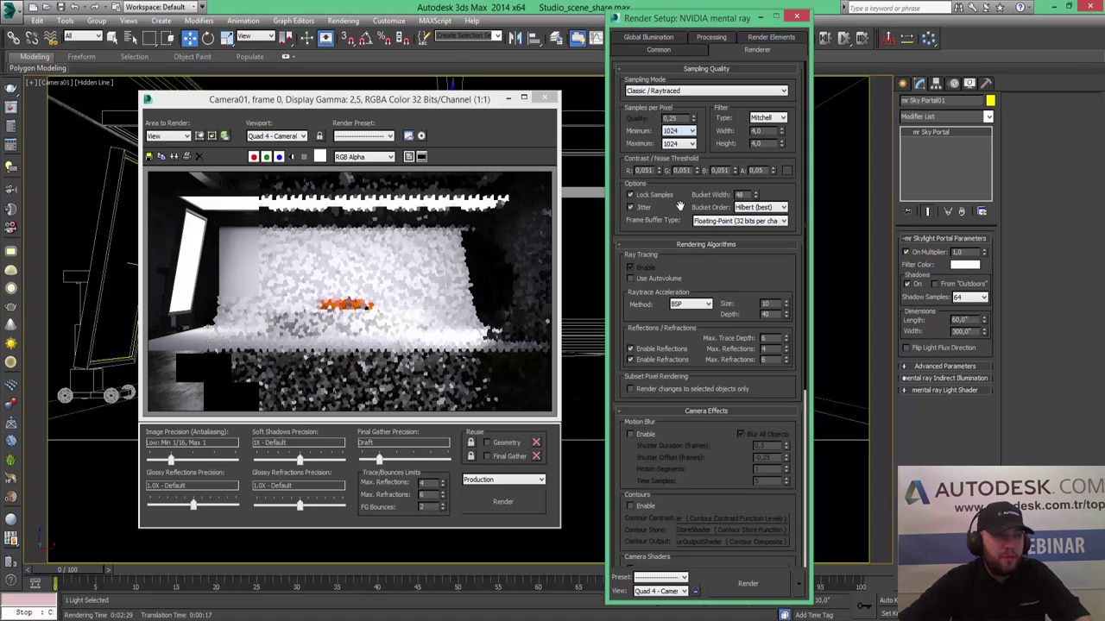
{"action": "left_click", "coordinate": [779, 118]}
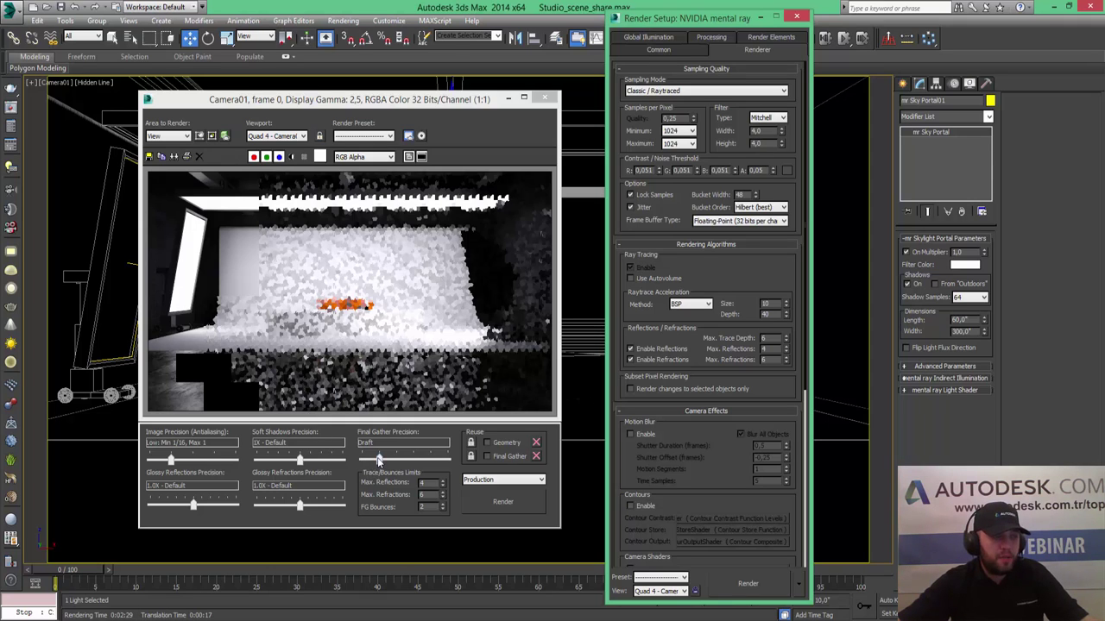
Move the Final Gather Precision slider from Draft up to Low
{"action": "left_click_drag", "start_coordinate": [379, 459], "coordinate": [395, 460]}
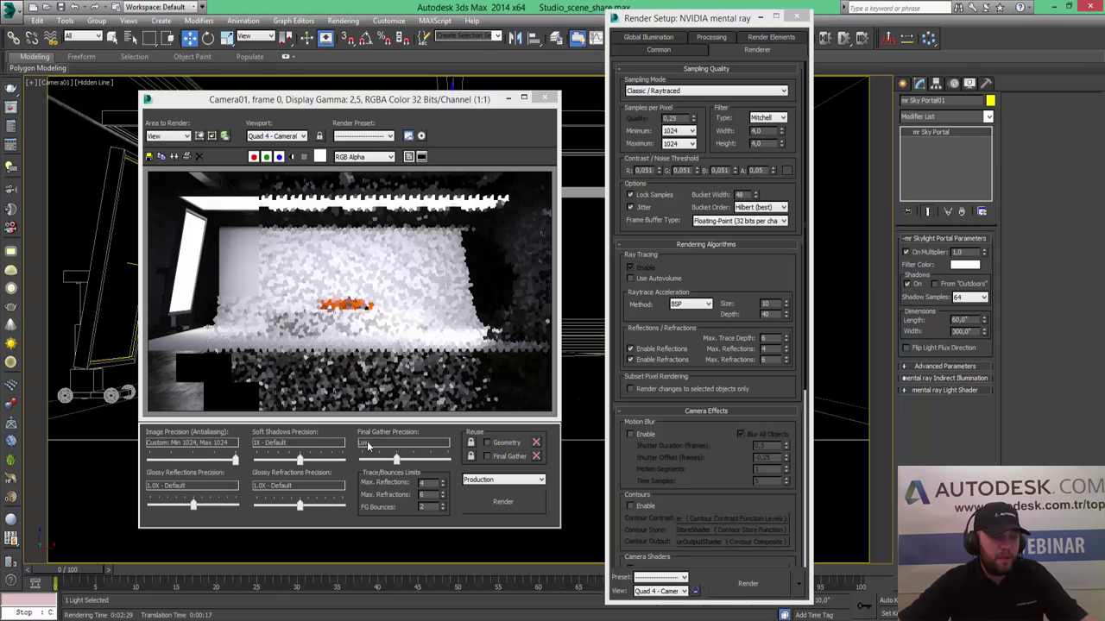